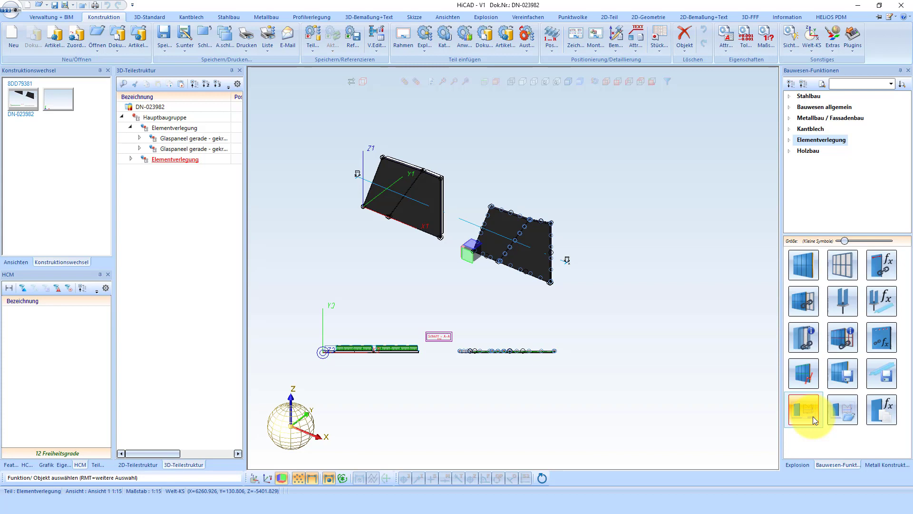
- Open the VORLAGE_FL.SZA template from the Gerades Panel Dreieck folder in HiCAD
click(406, 488)
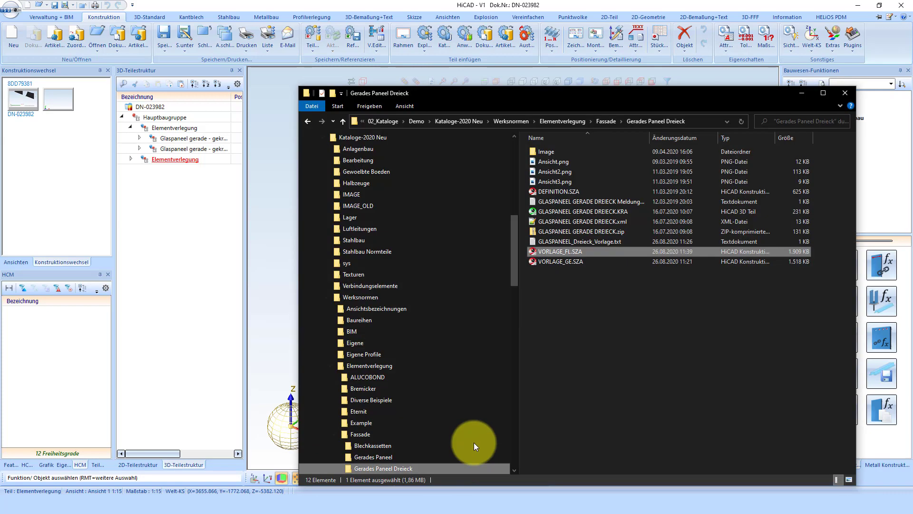
double_click(567, 250)
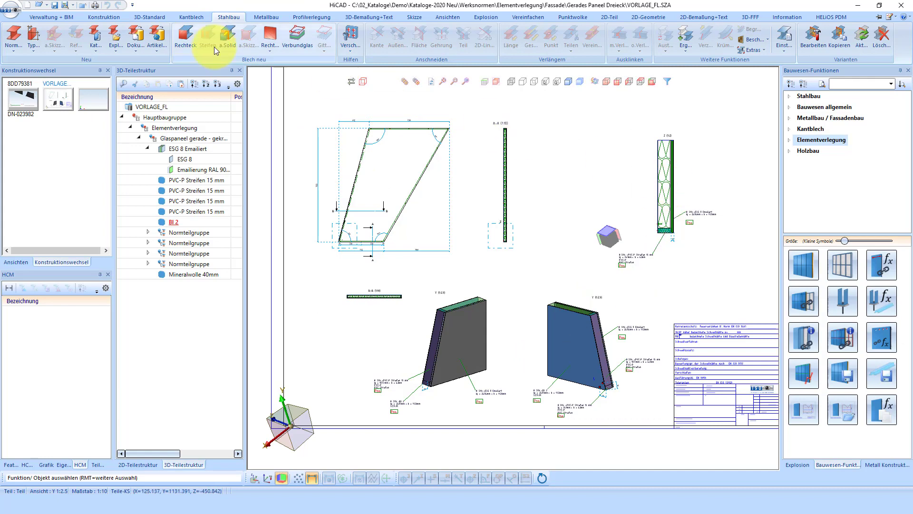
- Close VORLAGE_FL, open and review VORLAGE_GE.SZA, then close it so no drawing remains
click(86, 8)
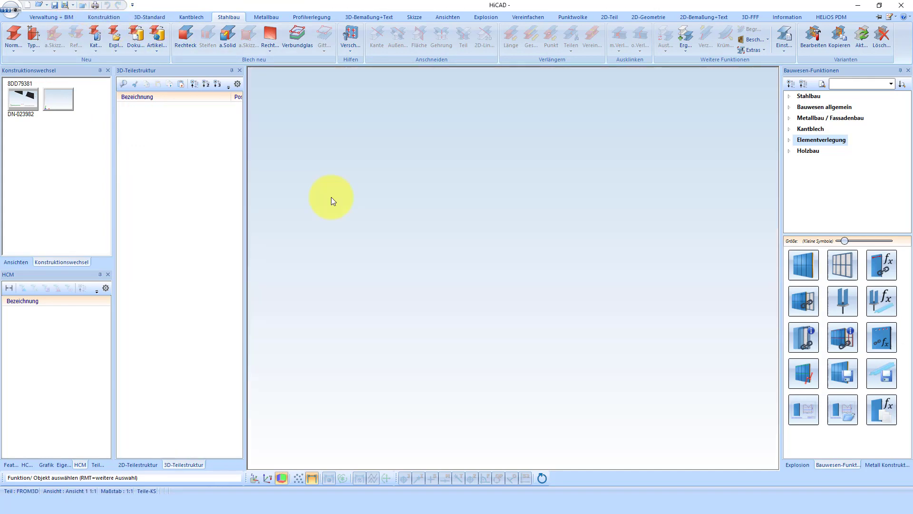
click(438, 497)
double_click(563, 261)
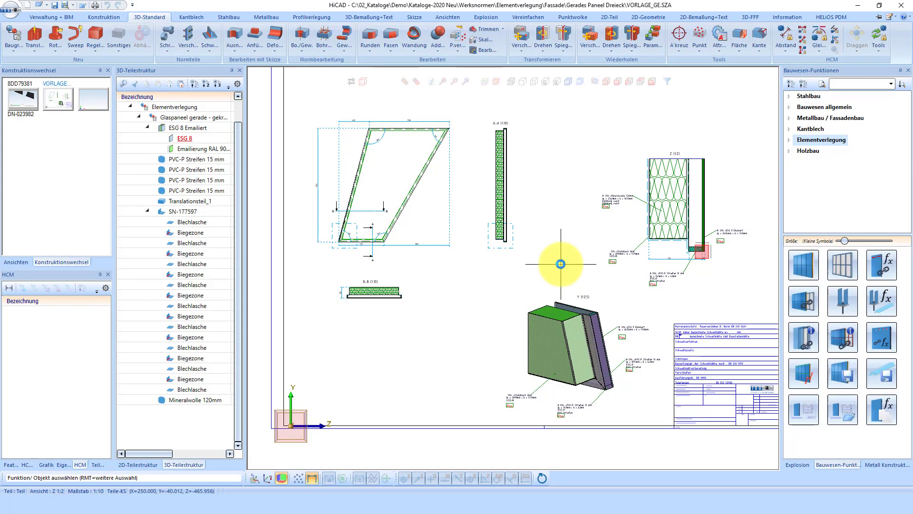
click(83, 6)
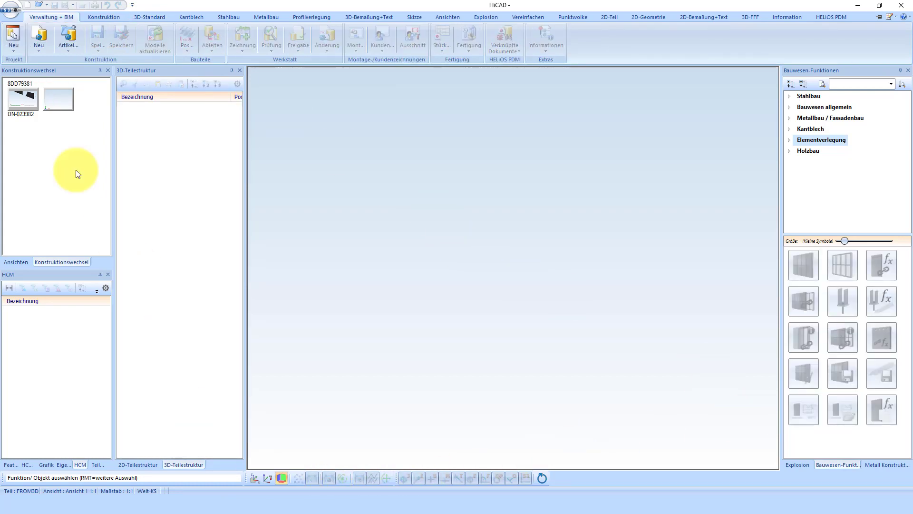
- Reopen the façade model DN-023982 from Konstruktionswechsel
click(23, 105)
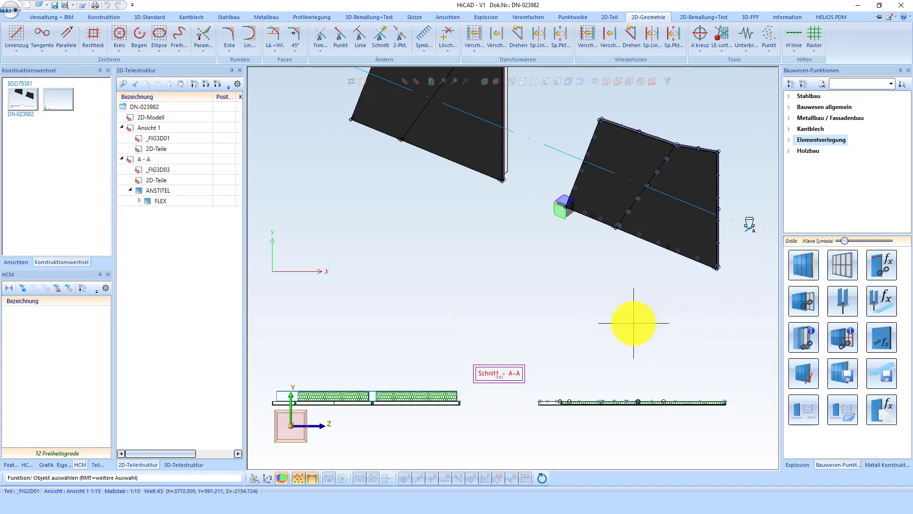
scroll(633, 323, down, 2)
scroll(520, 133, up, 5)
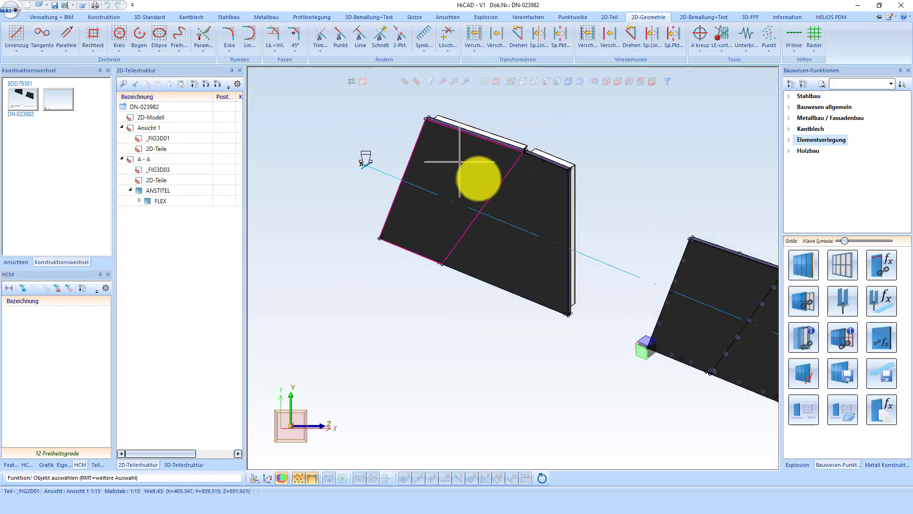
- Make the left glass panel active and open its Elementverlegung feature
middle_click(438, 163)
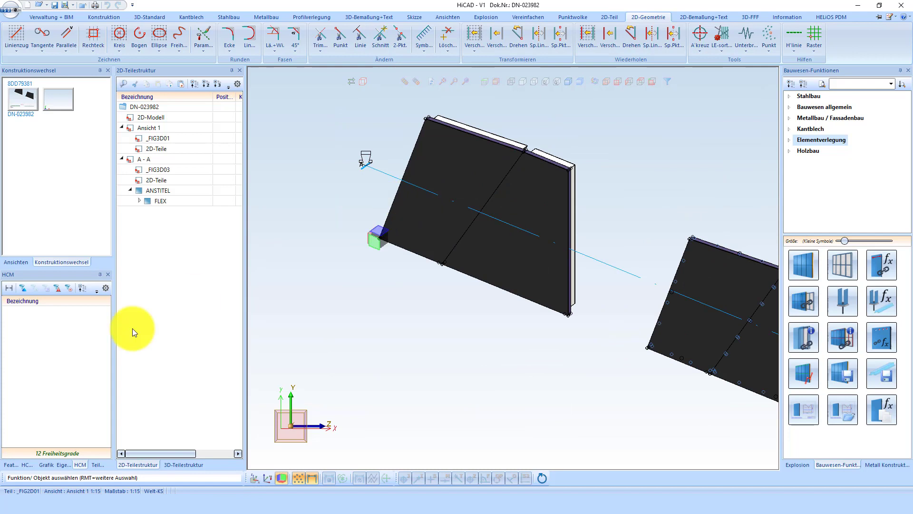
click(96, 464)
click(11, 464)
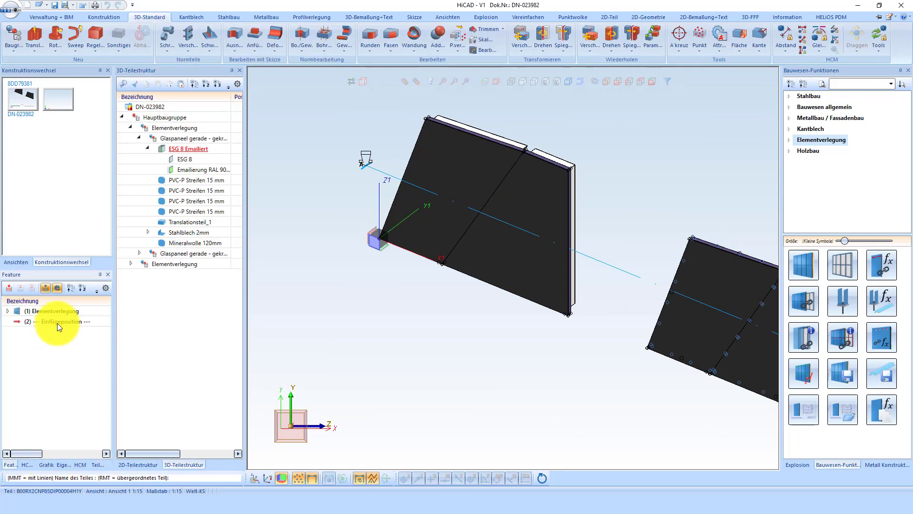
click(66, 310)
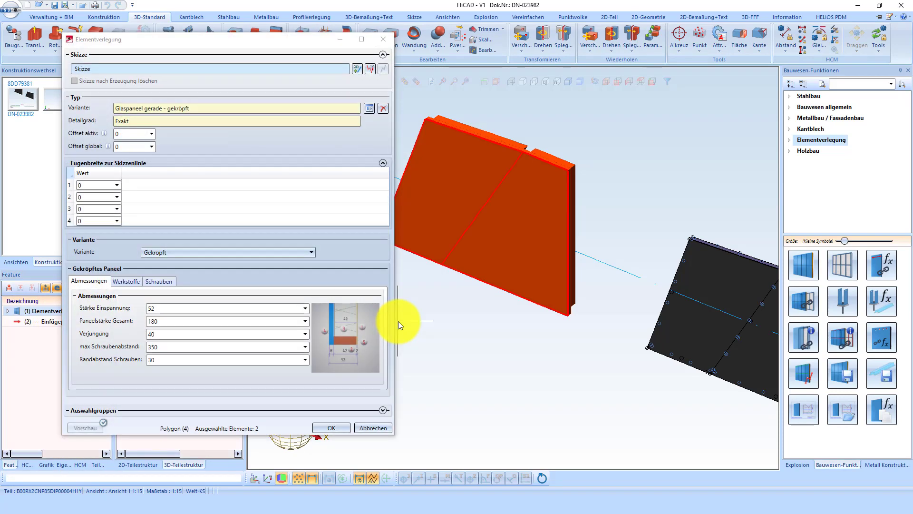
- Confirm Elementverlegung with Variante Gekröpft after checking the panels' top edges in 3D
click(176, 255)
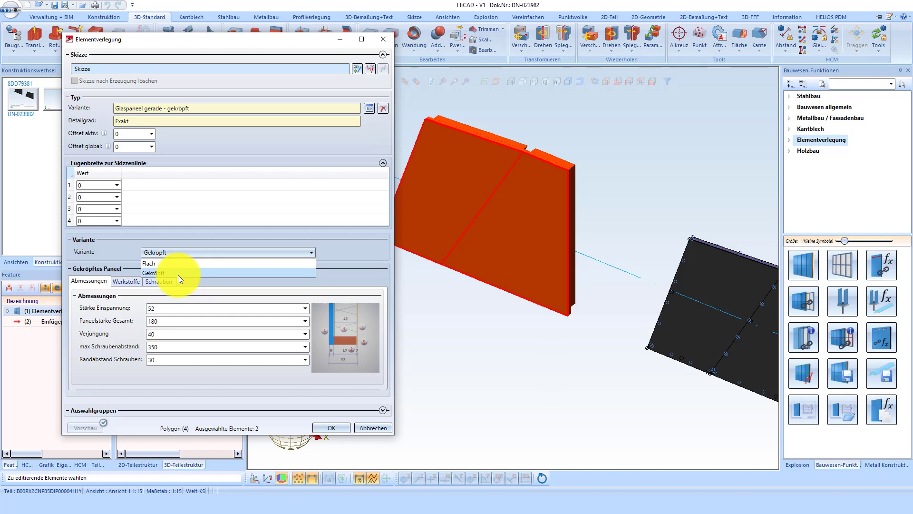
click(118, 252)
mouse_move(494, 205)
middle_down()
mouse_move(476, 165)
mouse_move(536, 204)
middle_up()
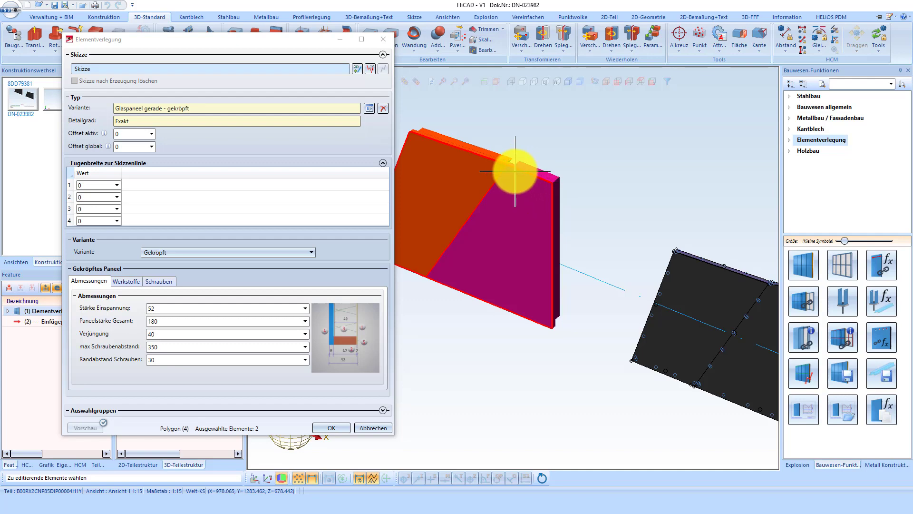
mouse_move(515, 171)
middle_down()
mouse_move(452, 163)
mouse_move(666, 240)
middle_up()
scroll(640, 233, up, 5)
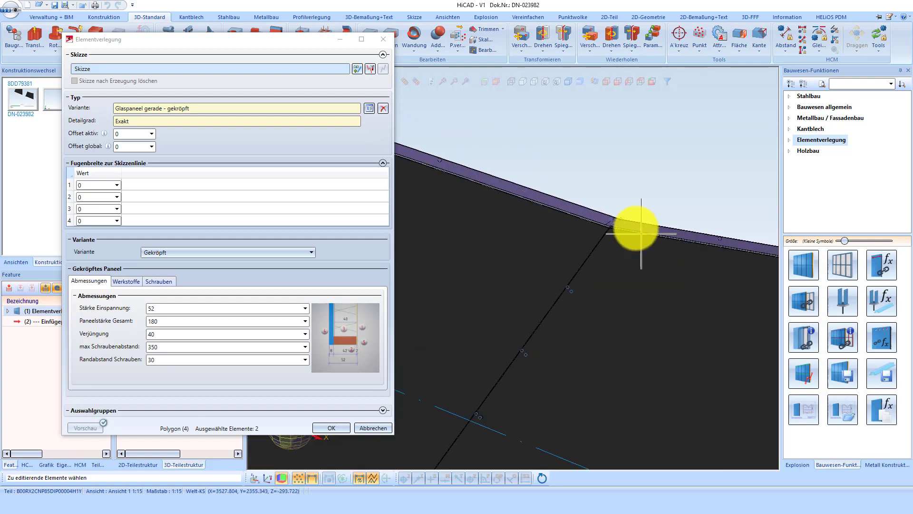
scroll(607, 245, down, 5)
scroll(677, 241, down, 3)
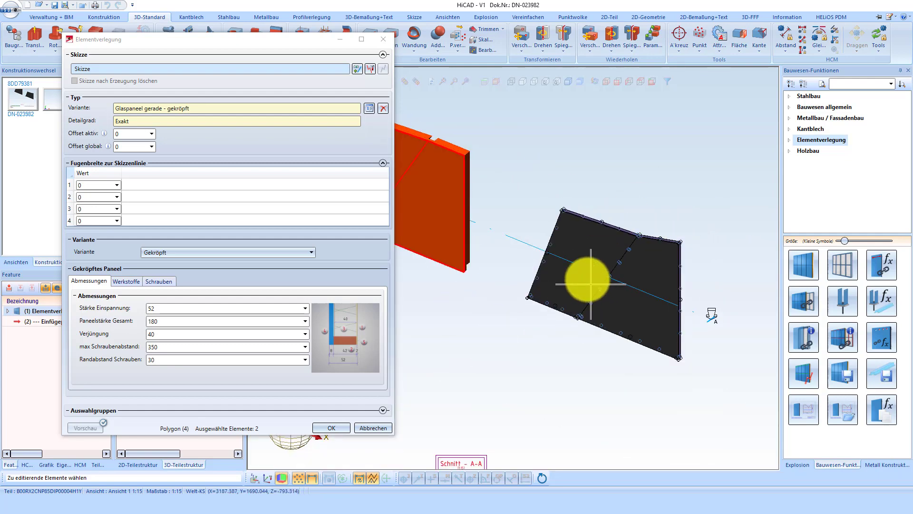
click(362, 427)
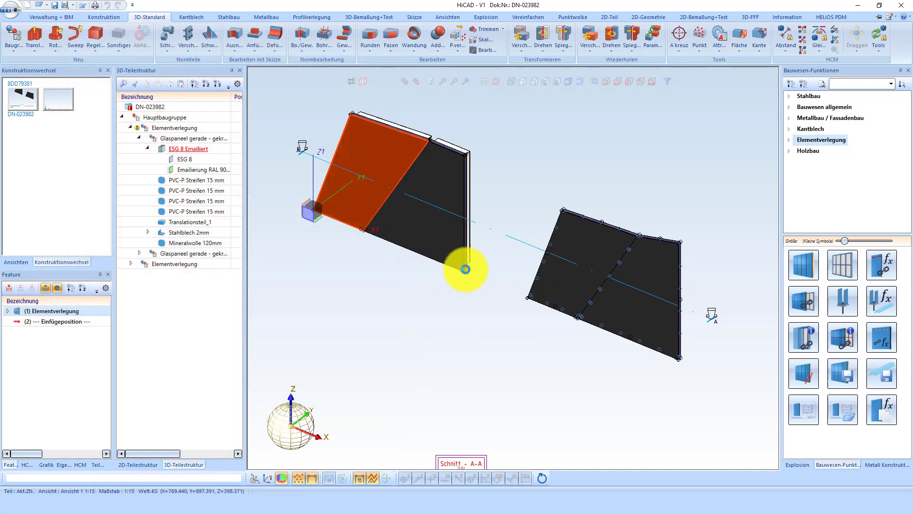
- Position all parts via Positionieren mit Optionen, then start Zeichnung, answering Ja to saving
click(72, 16)
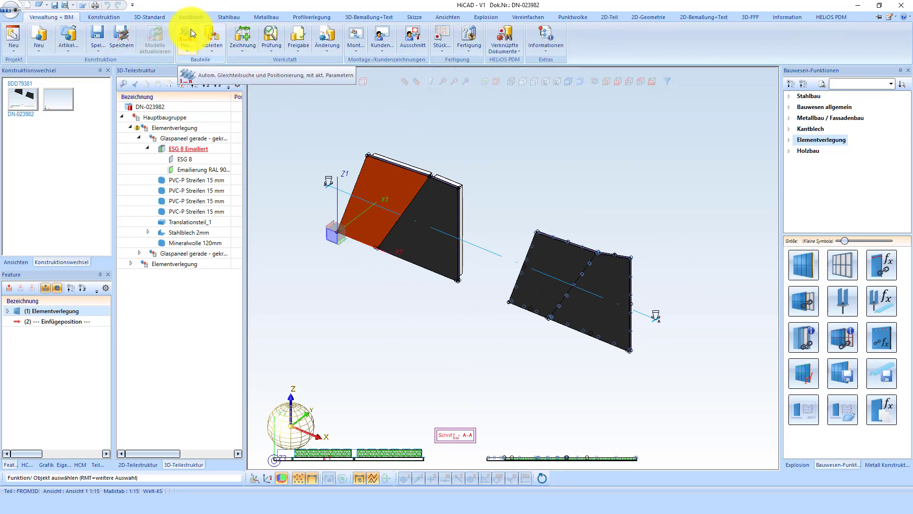
click(187, 51)
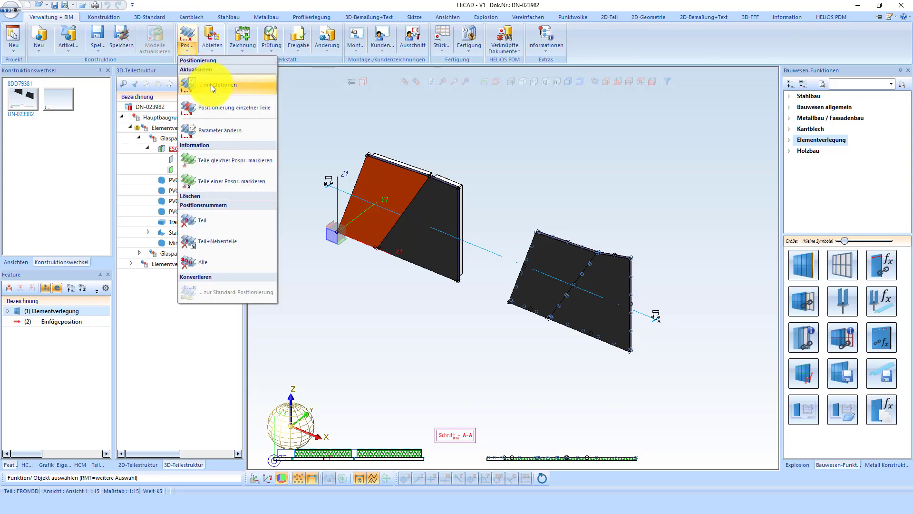
click(272, 198)
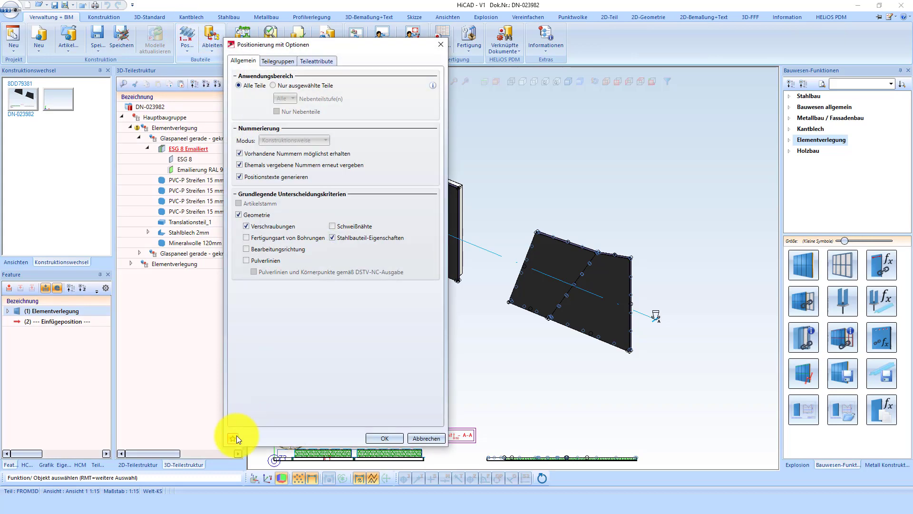
click(385, 437)
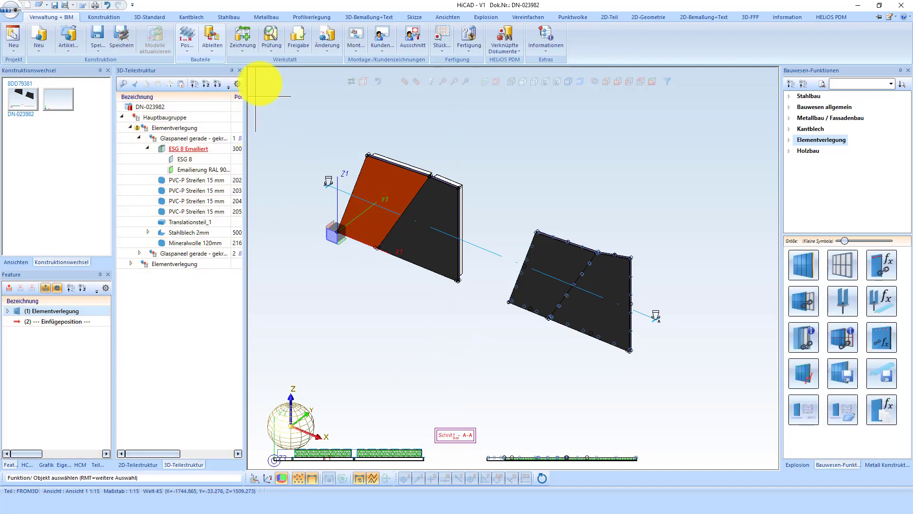
click(241, 34)
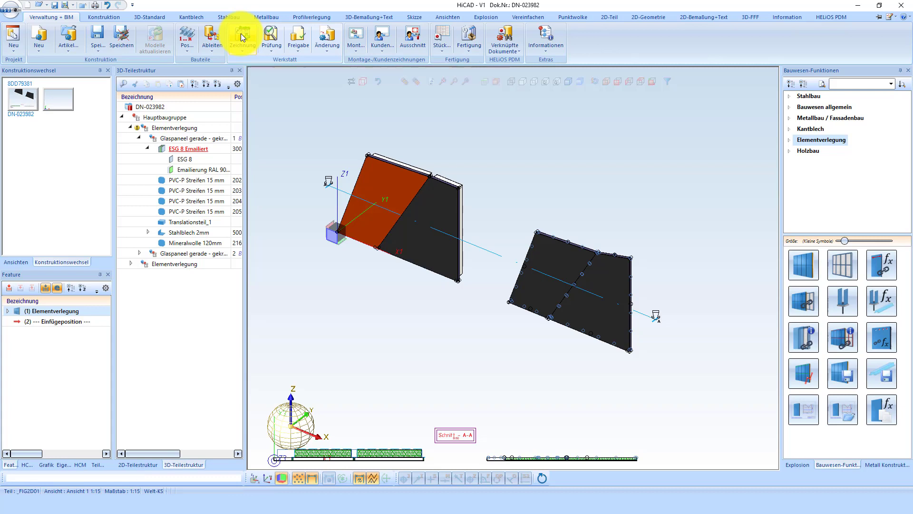
click(418, 263)
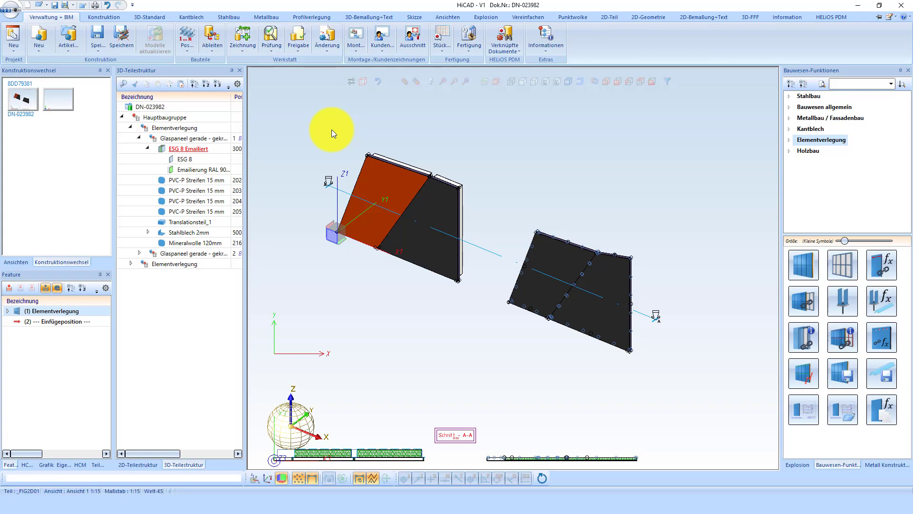
- Select bent glass panels V1-F-PA-BG-01 to 04 and confirm drawing creation for them
click(375, 221)
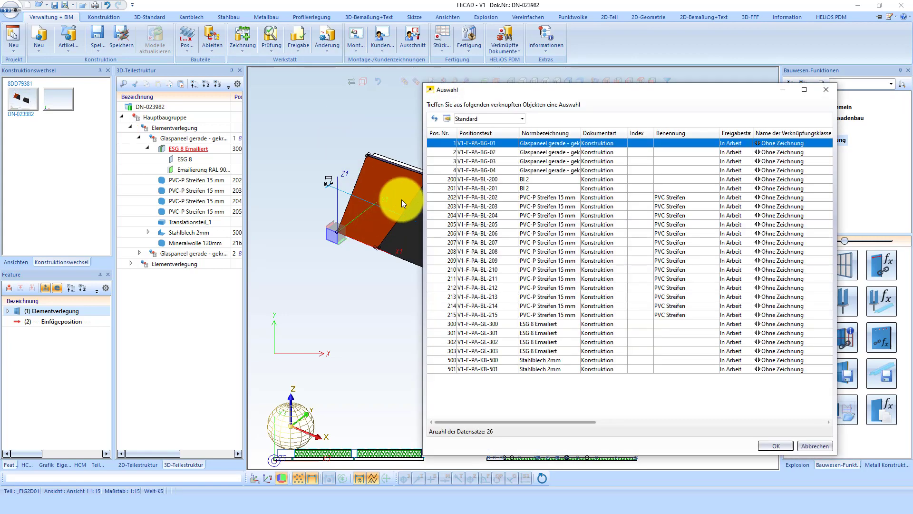
shift+click(519, 169)
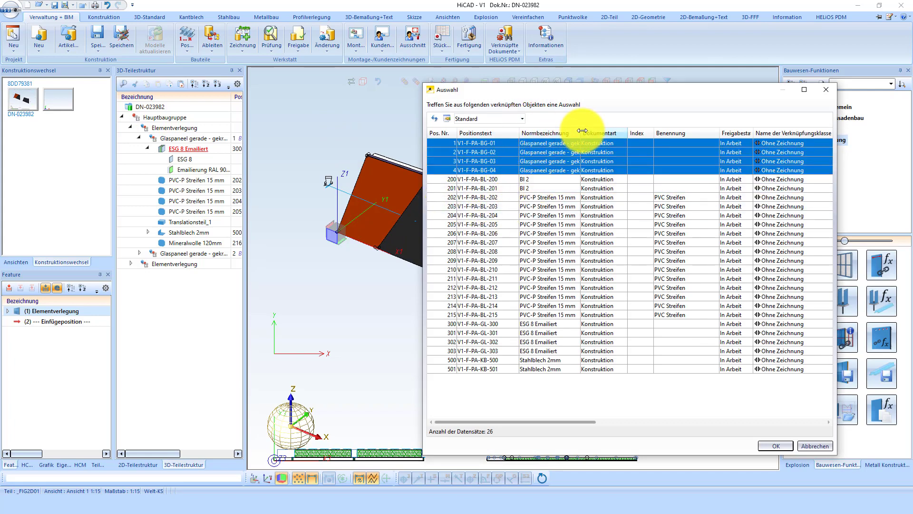
drag(580, 132, 607, 133)
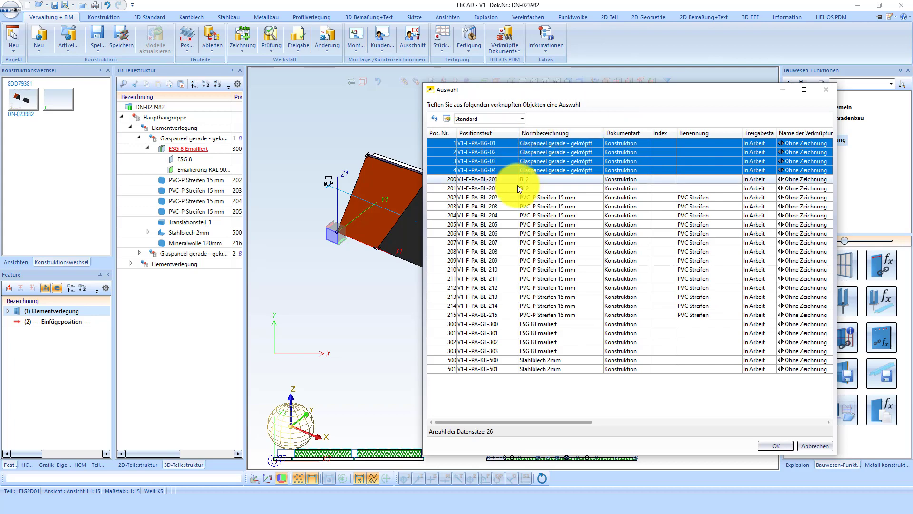
click(775, 446)
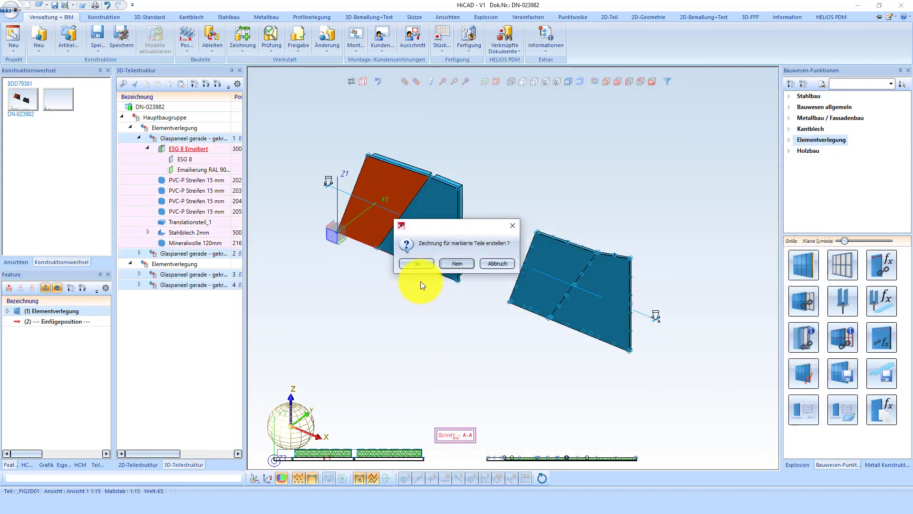
click(418, 264)
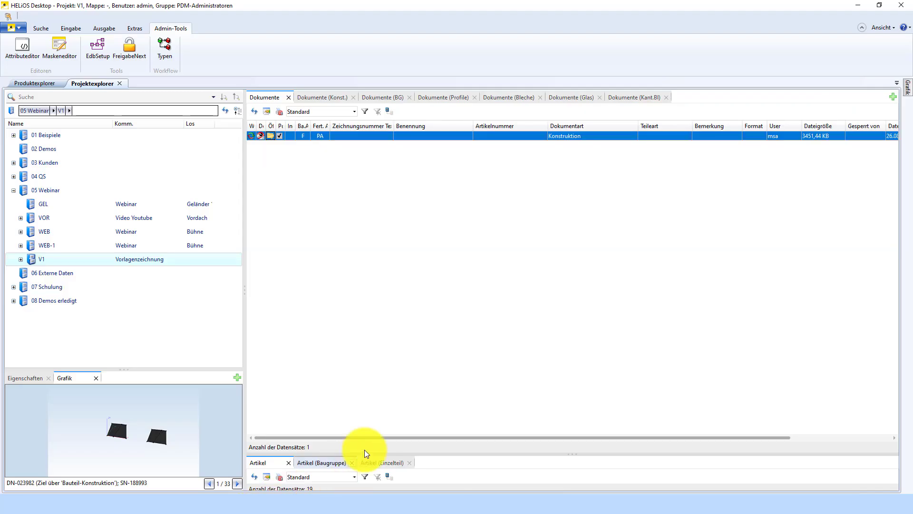
- Refresh project V1's documents in HELiOS and open drawing V1-F-PA-BG-02 in HiCAD
click(254, 111)
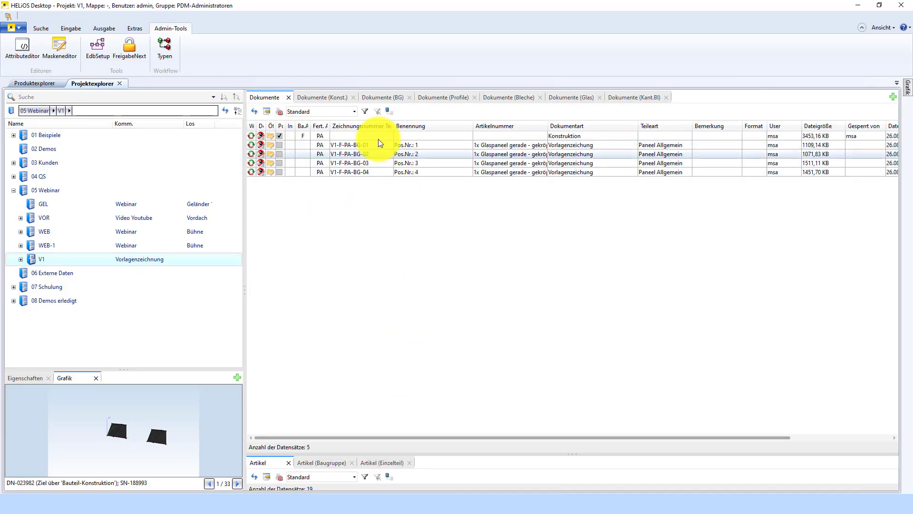
click(369, 153)
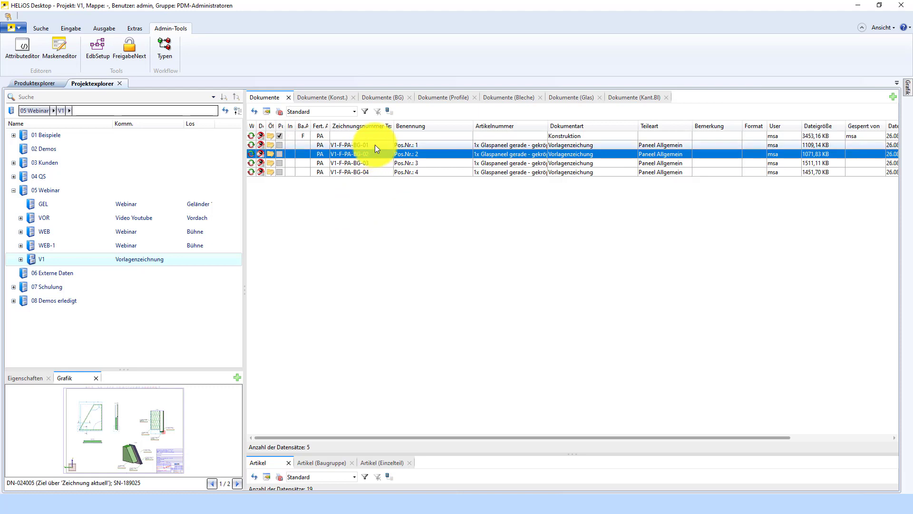
double_click(273, 153)
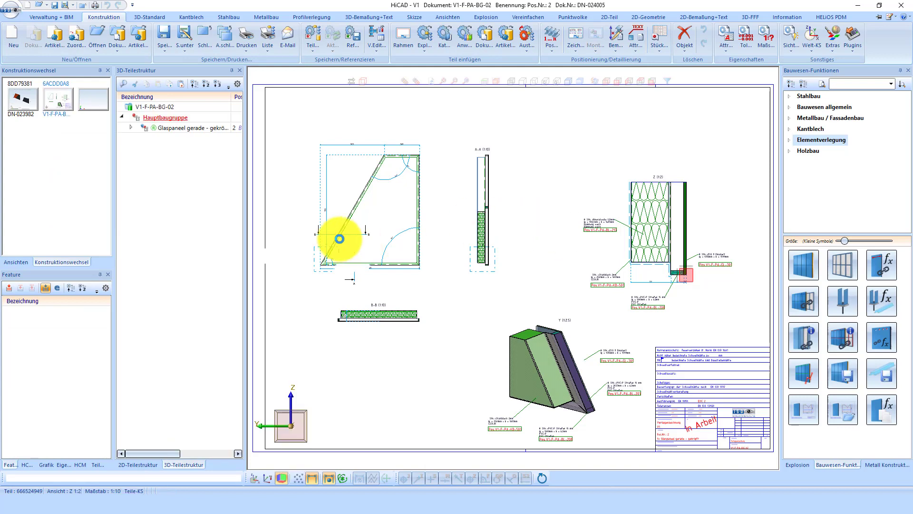
- Zoom around V1-F-PA-BG-02's sheet to inspect sections A-A, B-B, detail Z and the title block
scroll(321, 210, up, 3)
scroll(548, 342, down, 2)
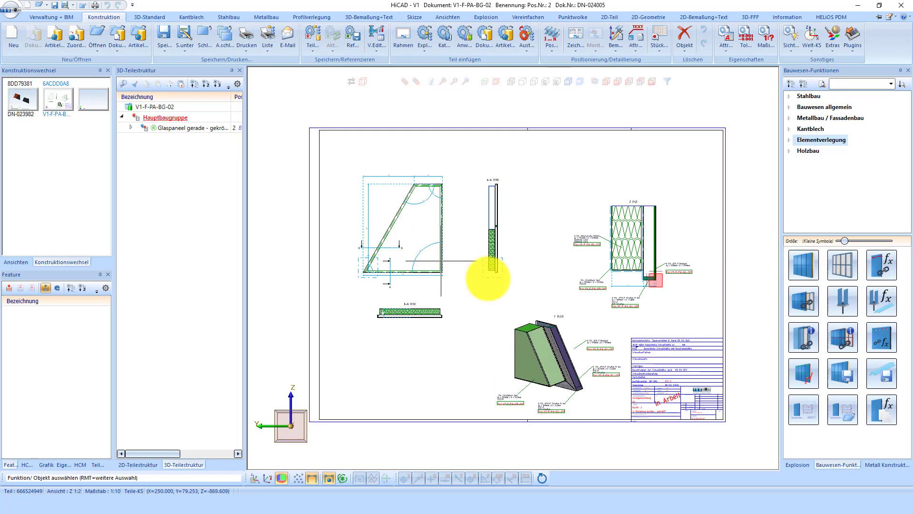
scroll(484, 279, down, 2)
scroll(397, 165, up, 1)
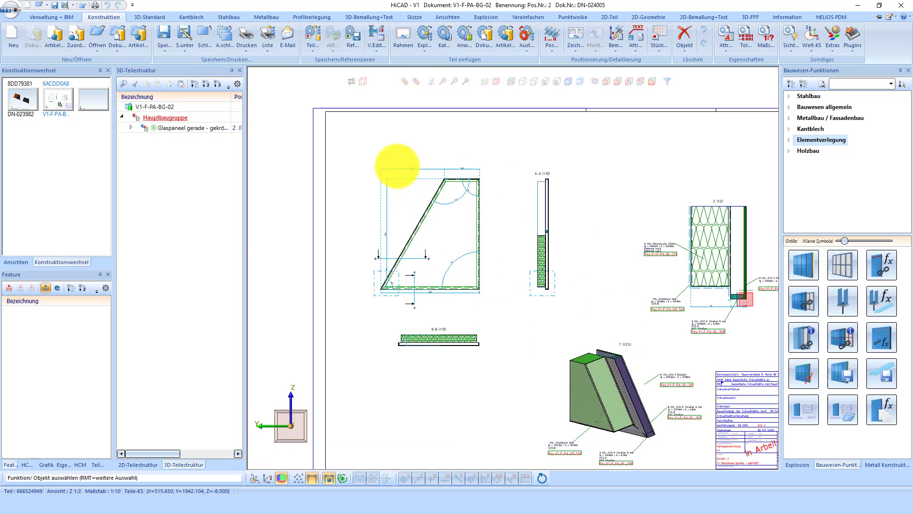